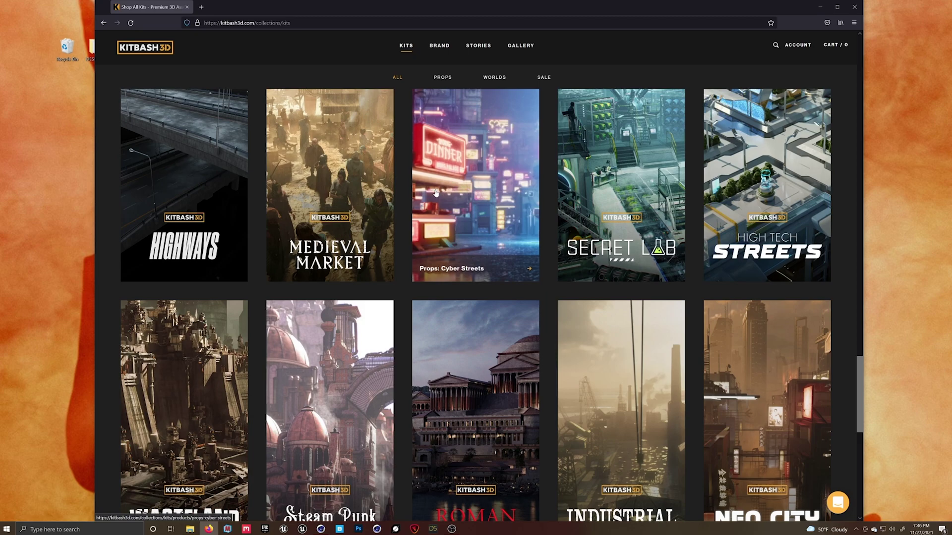
In File Explorer, open the Octane zip archive from the DOWNLOADS folder in a separate window.
left_click(190, 528)
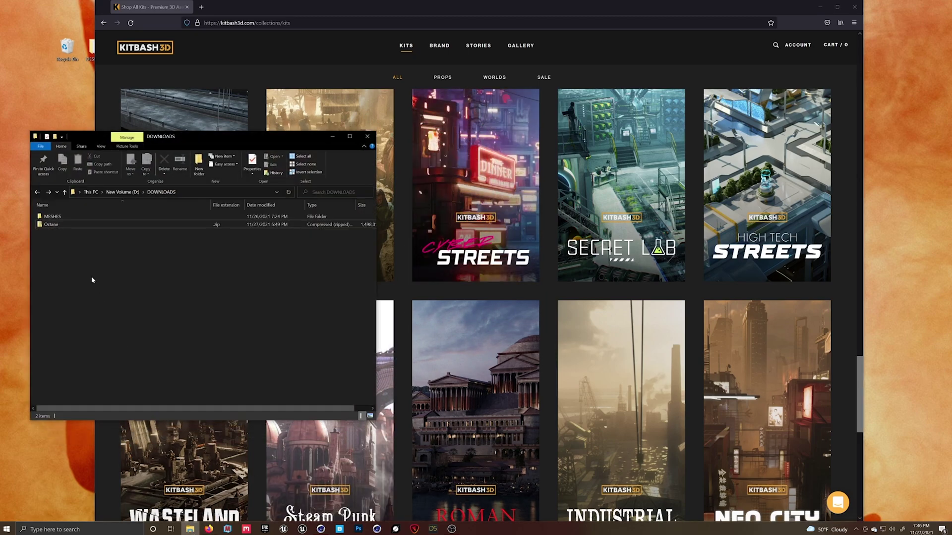
right_click(48, 226)
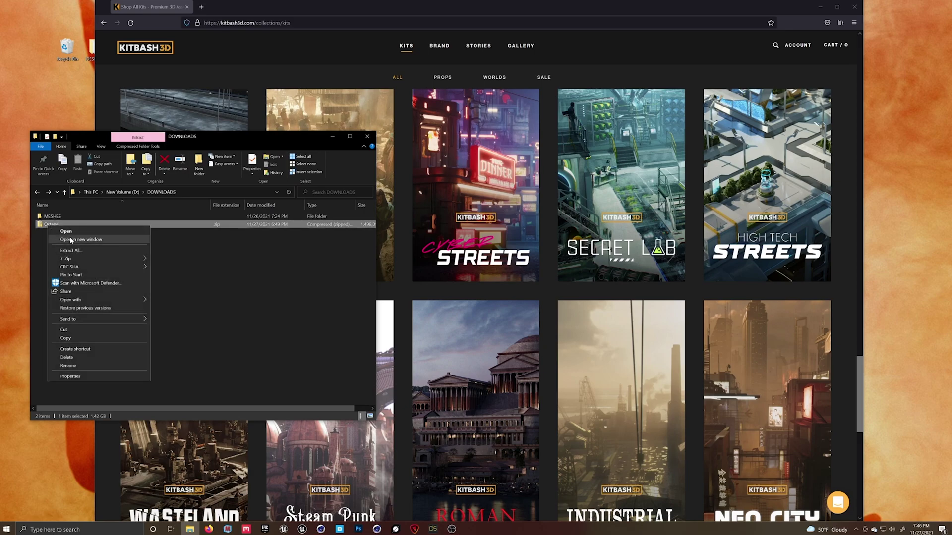
left_click(74, 239)
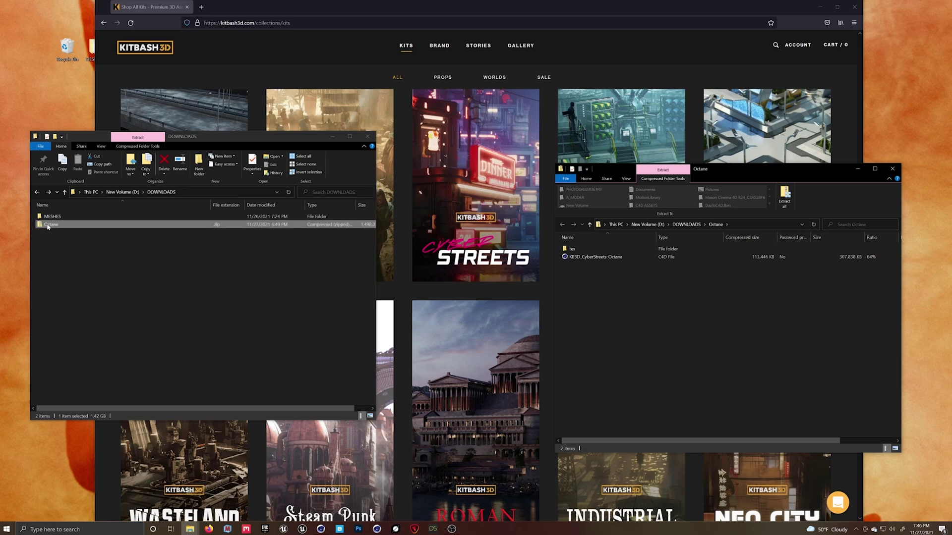
Create a folder named TUTORIAL in DOWNLOADS and open it.
right_click(54, 257)
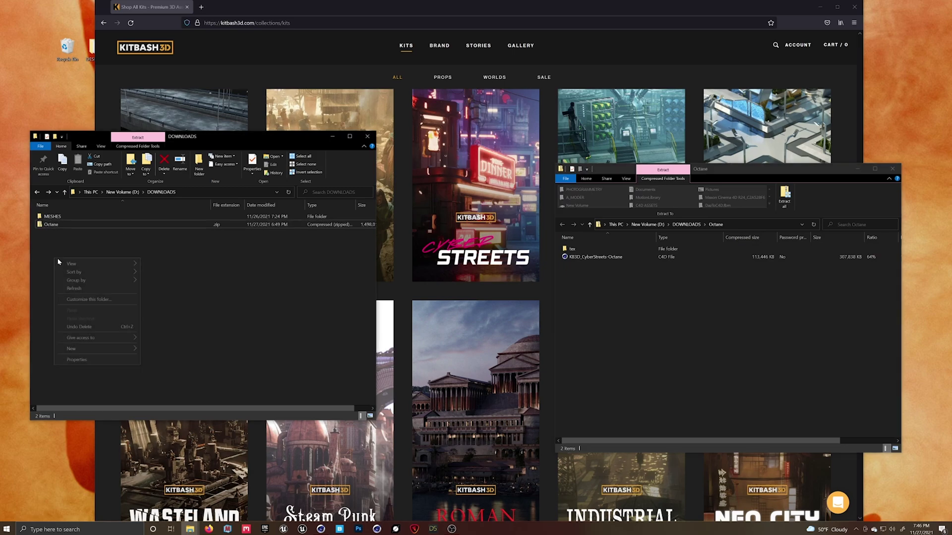
mouse_move(99, 349)
left_click(166, 350)
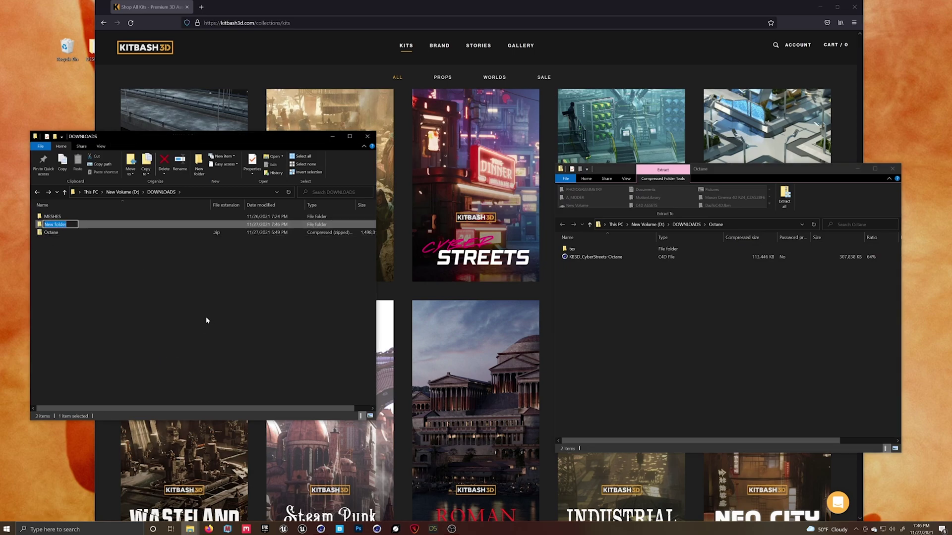
type("TUT")
type("U")
type("RIAL")
key("Return")
double_click(52, 224)
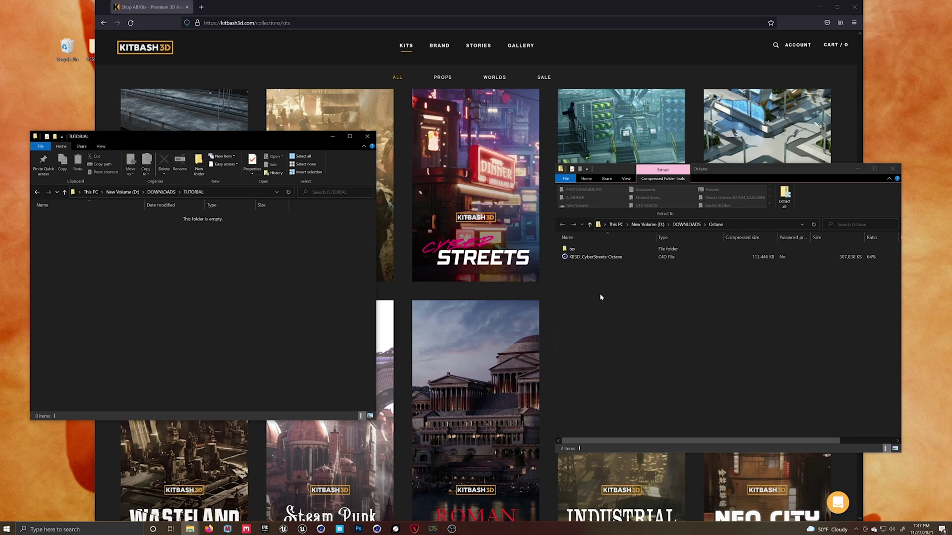
Extract the tex folder and the KB3D_CyberStreets-Octane file from the Octane archive into the TUTORIAL folder.
left_click(590, 276)
double_click(581, 256)
left_click_drag(581, 255, 69, 255)
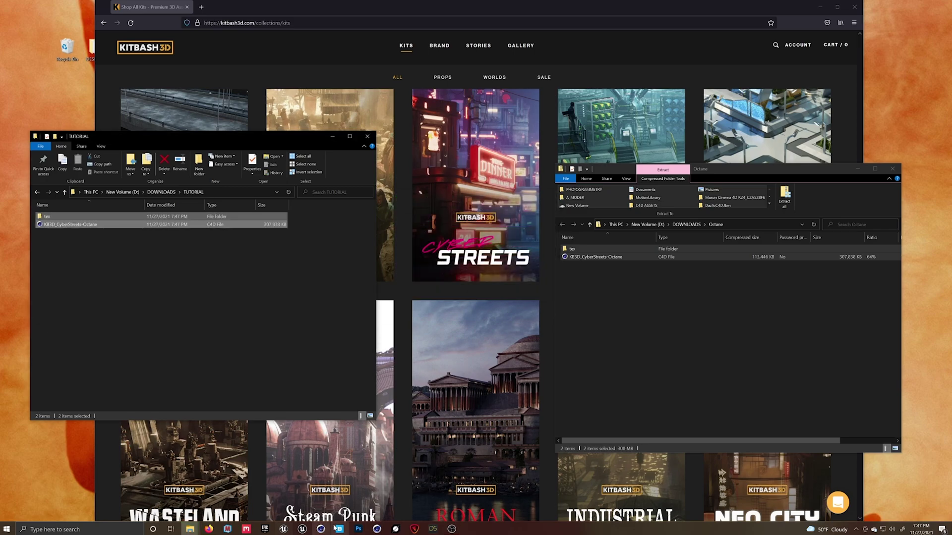
Open the extracted KB3D_CyberStreets-Octane scene in Cinema 4D.
left_click(111, 330)
double_click(59, 224)
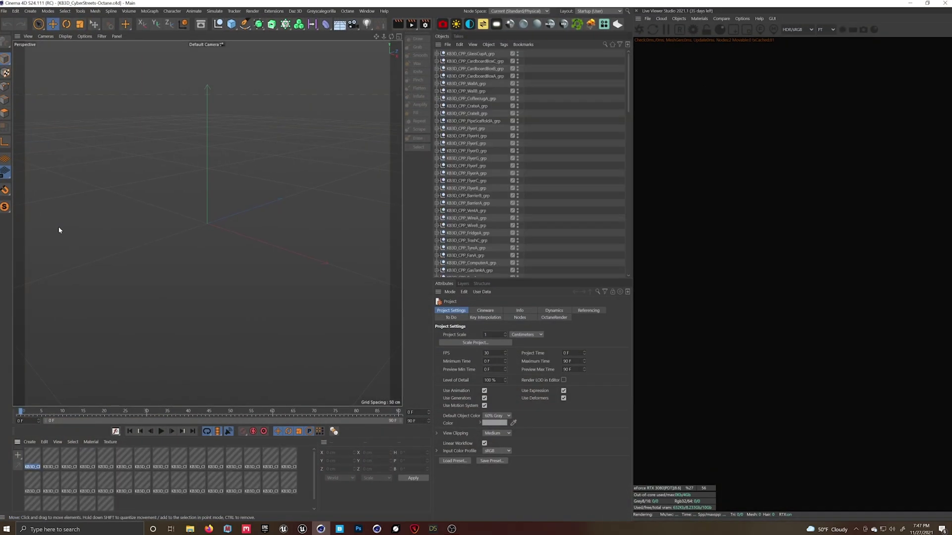
scroll(188, 158, "down", 10)
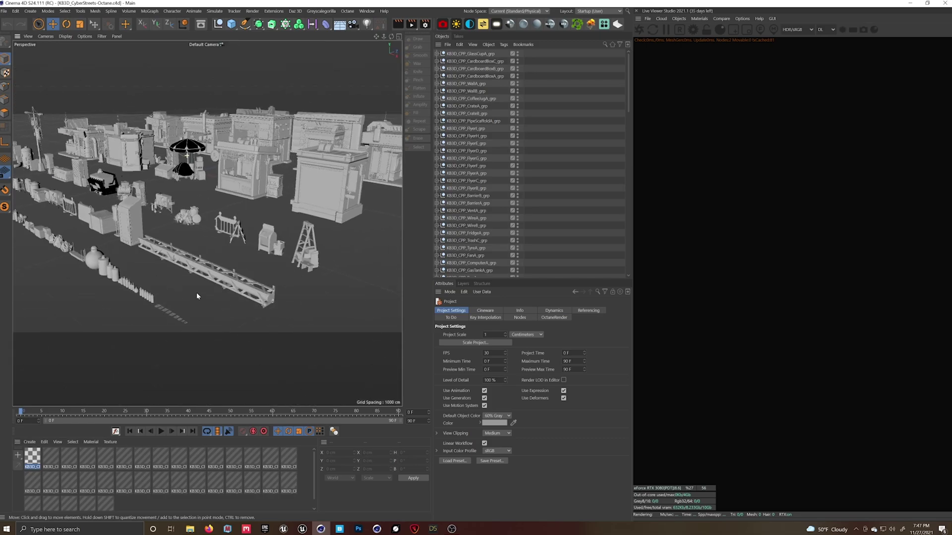
scroll(209, 317, "up", 2)
Inspect the KB3D_CPP_BlackCloth material's node graph, separating its stacked image texture nodes to check their texture files, and close the editors.
double_click(51, 456)
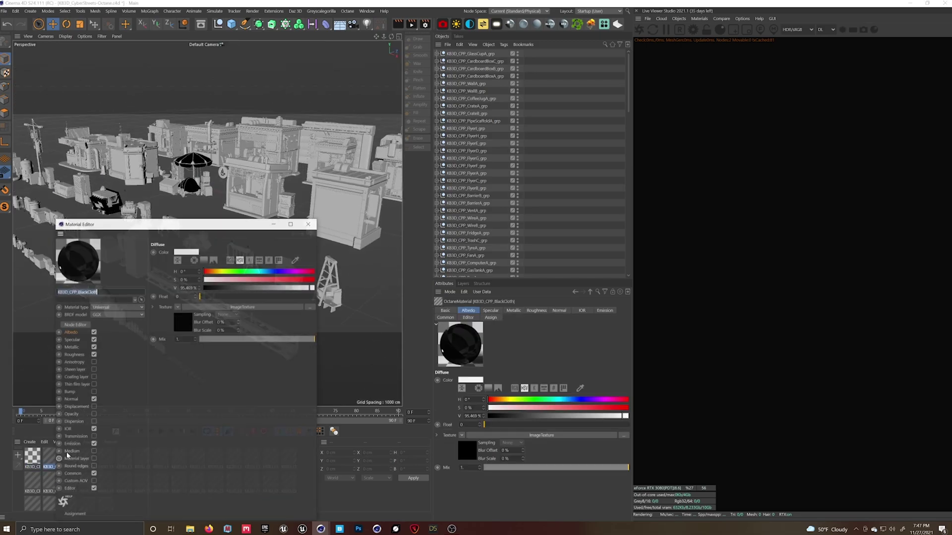
left_click(74, 324)
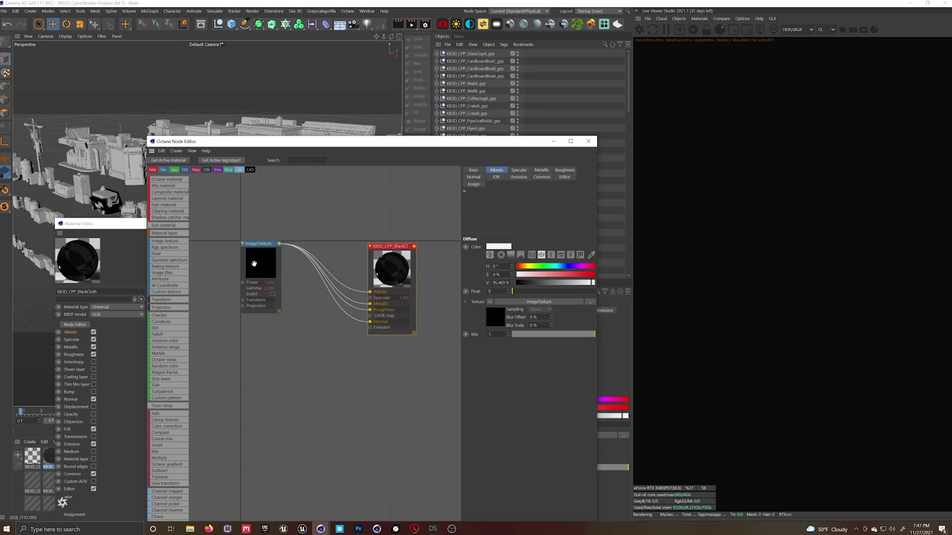
left_click_drag(255, 273, 293, 363)
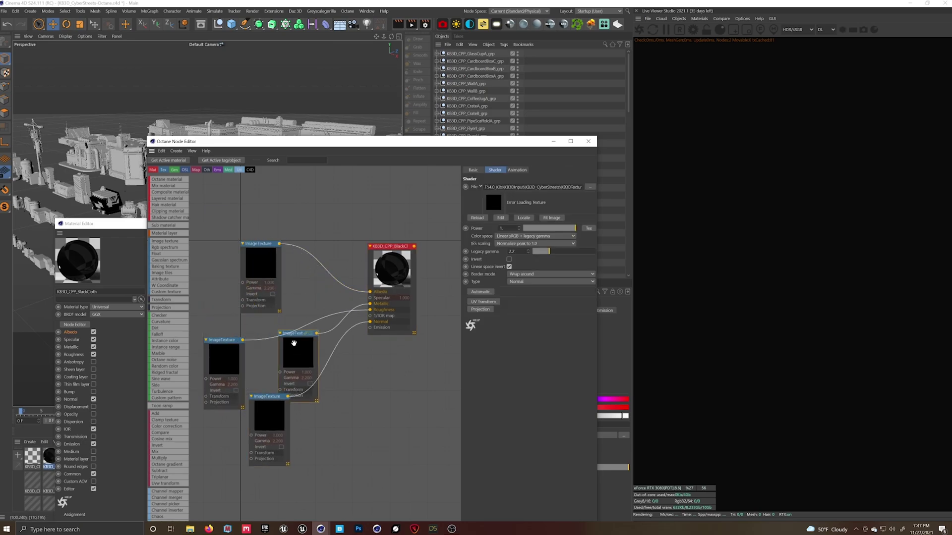
left_click(265, 275)
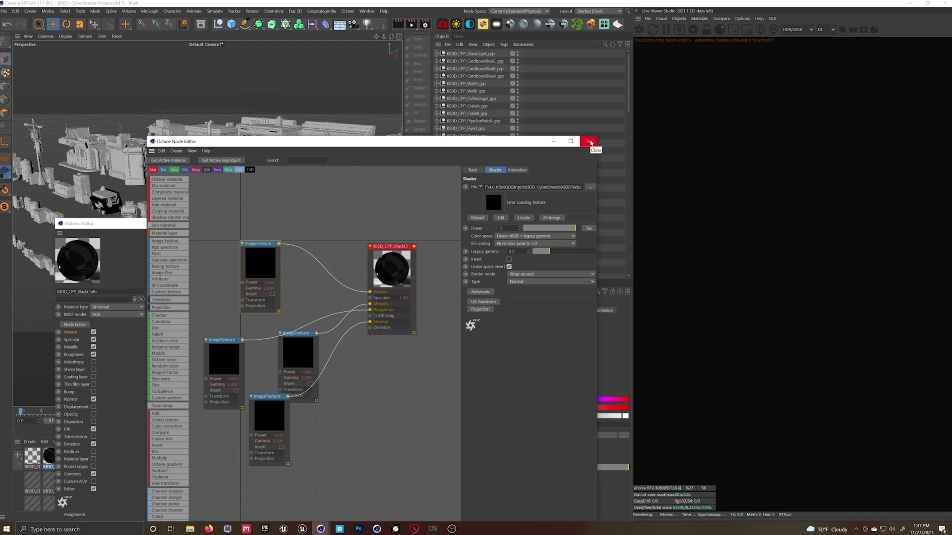
left_click(589, 141)
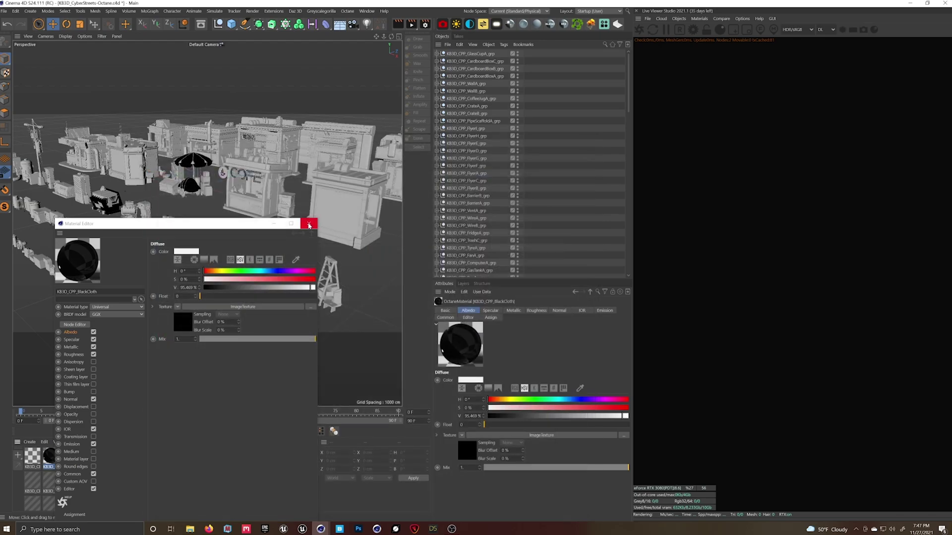
left_click(310, 222)
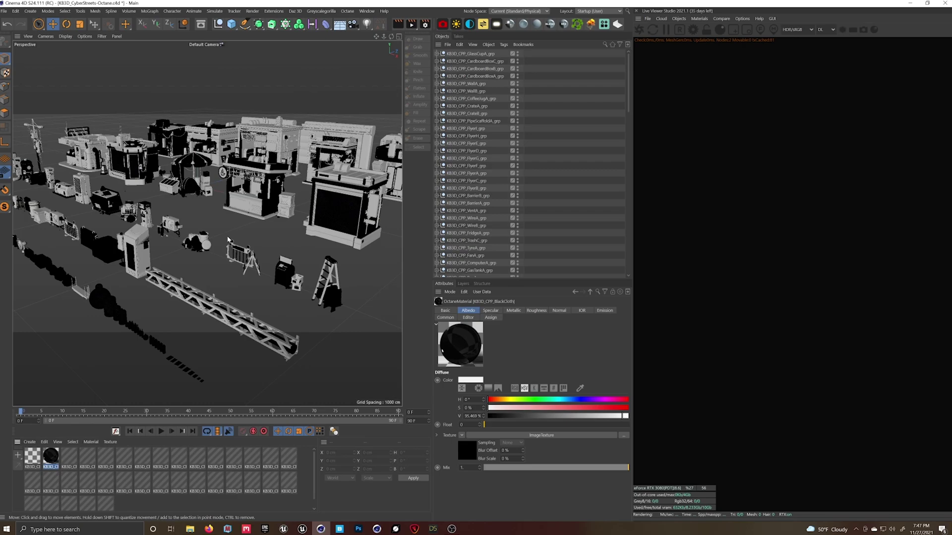
Find the Octane Texture Manager with a command search for "octane texture", open it and enlarge its window.
key("shift+c")
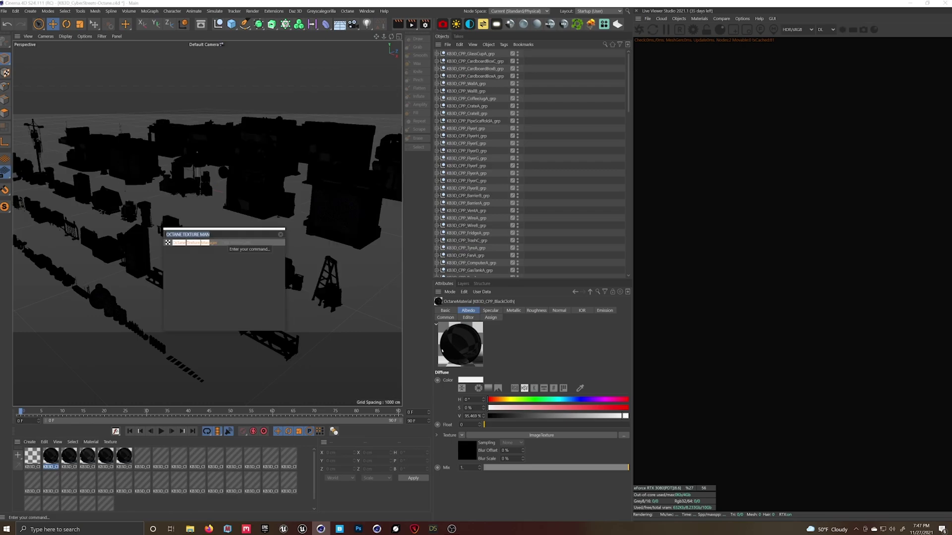
type("o")
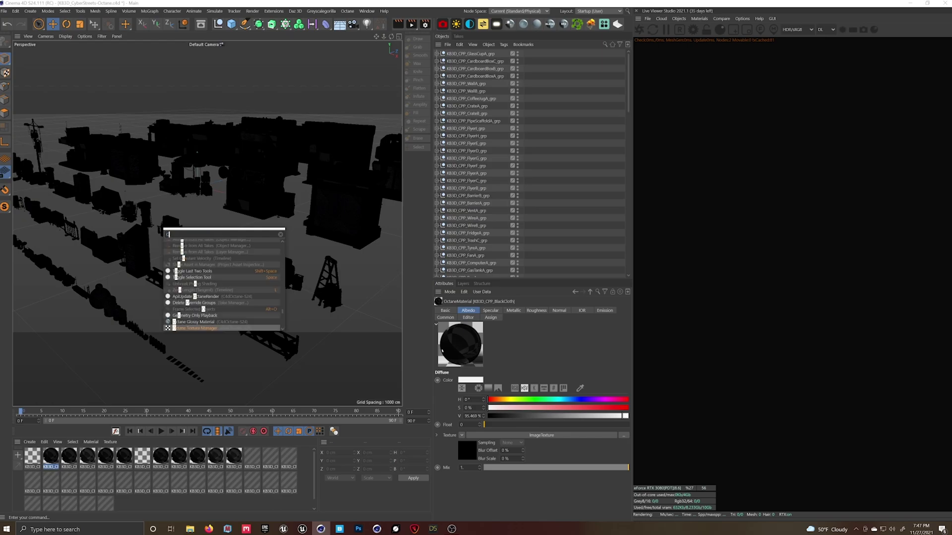
type("ctane texture")
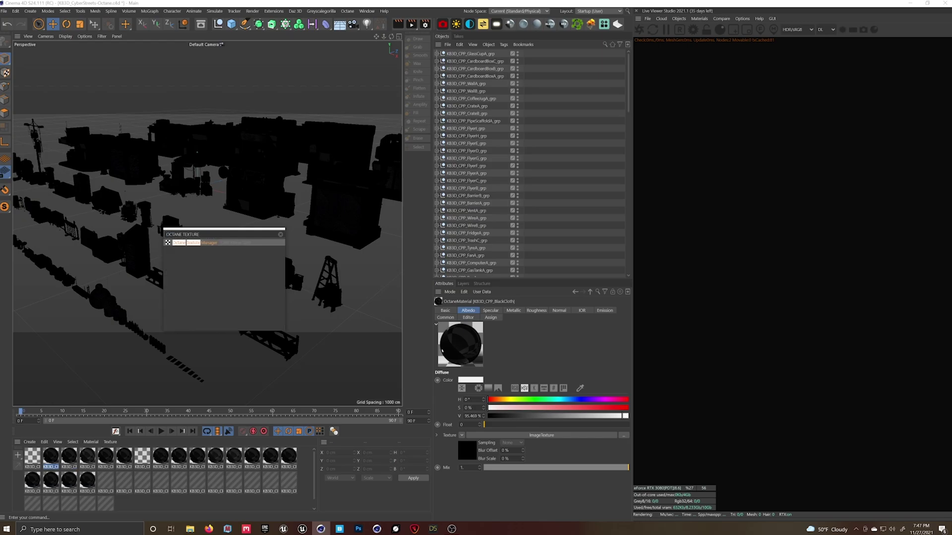
left_click(195, 243)
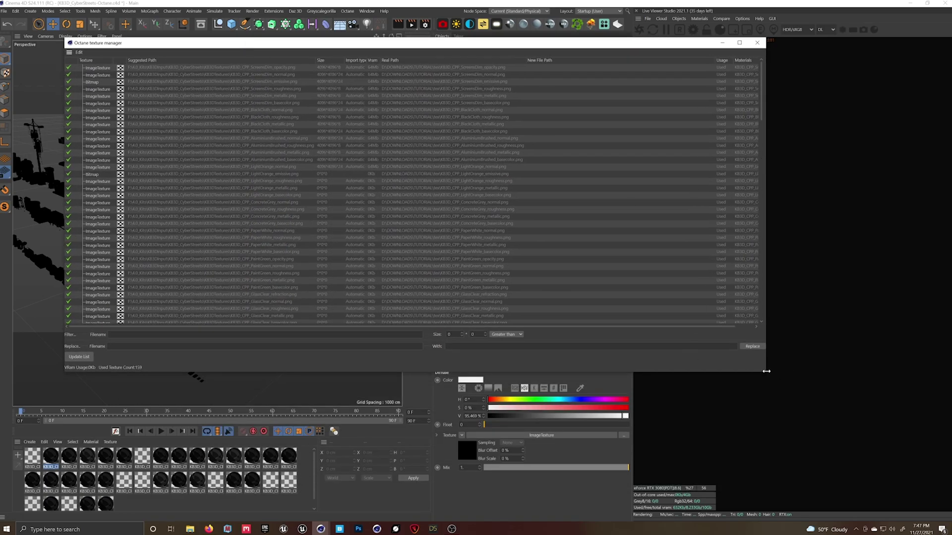
left_click_drag(766, 370, 824, 399)
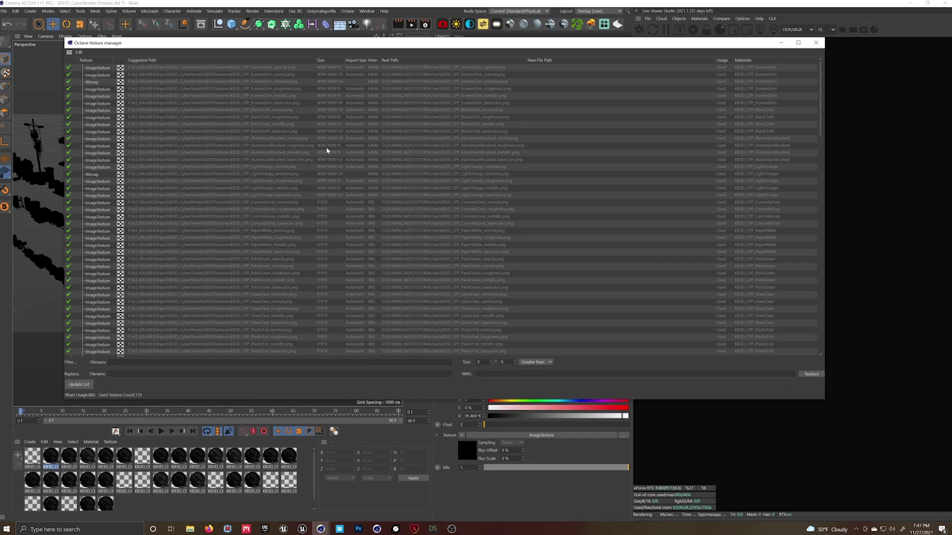
Copy the folder part of the ScreensDim opacity texture's path, F:\4.0_Kits\KB3DInput\KB3D_CyberStreets\KB3DTextures\, and enter it as the file path text to replace.
left_click(148, 68)
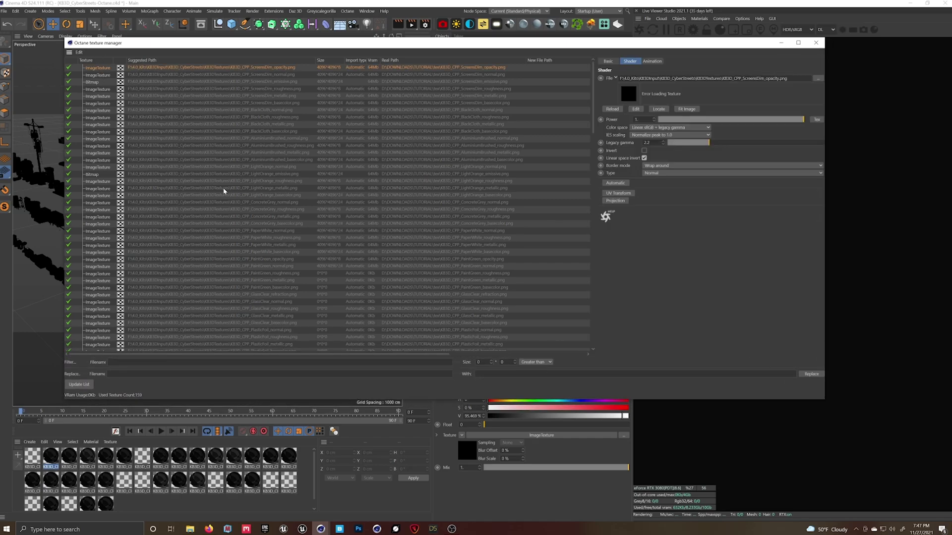
scroll(223, 191, "down", 15)
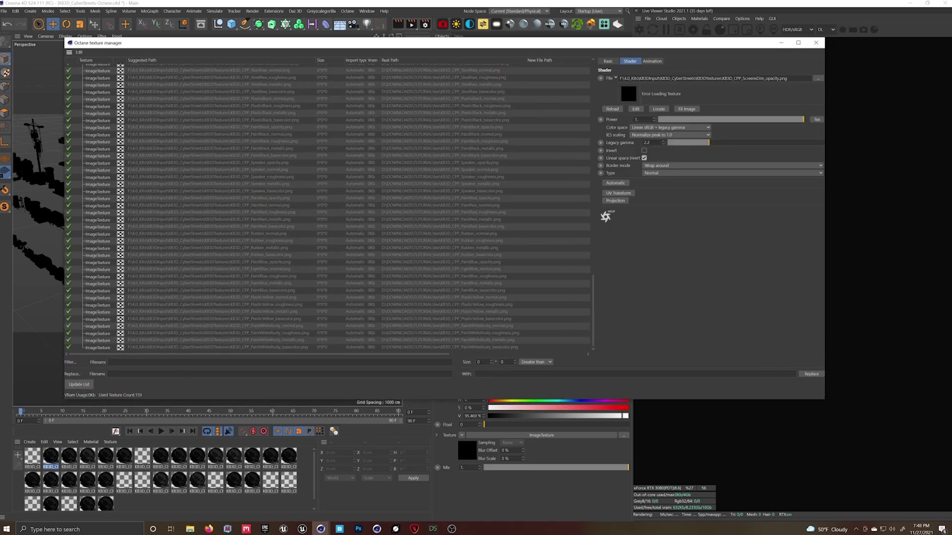
scroll(149, 302, "up", 15)
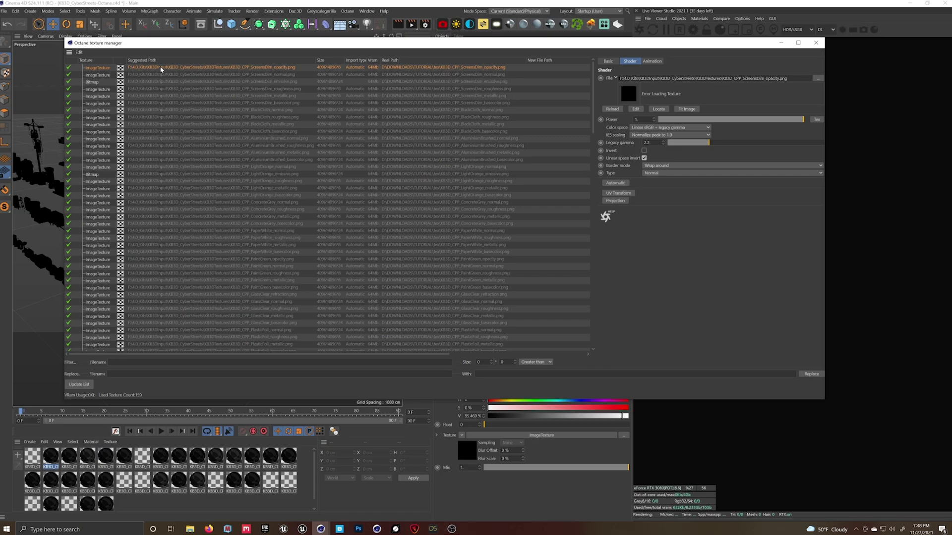
left_click(135, 80)
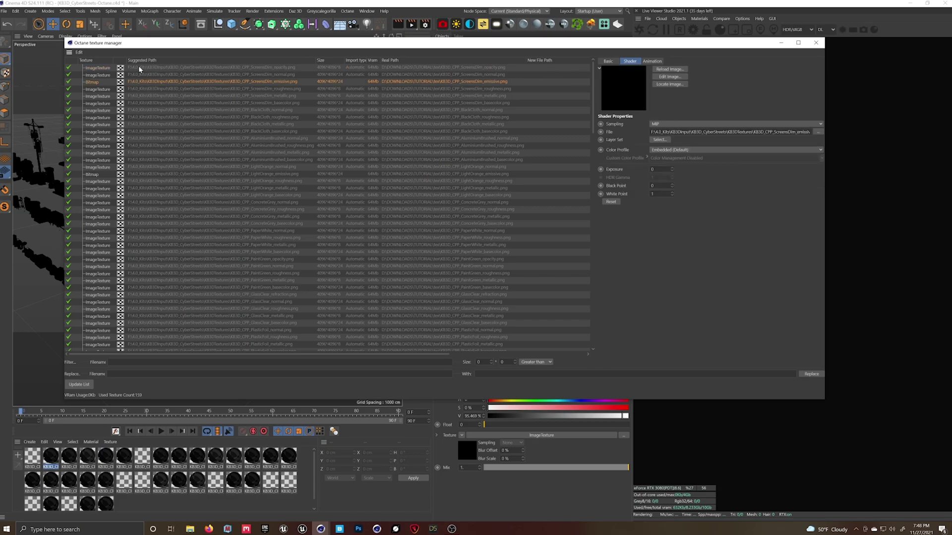
left_click(140, 67)
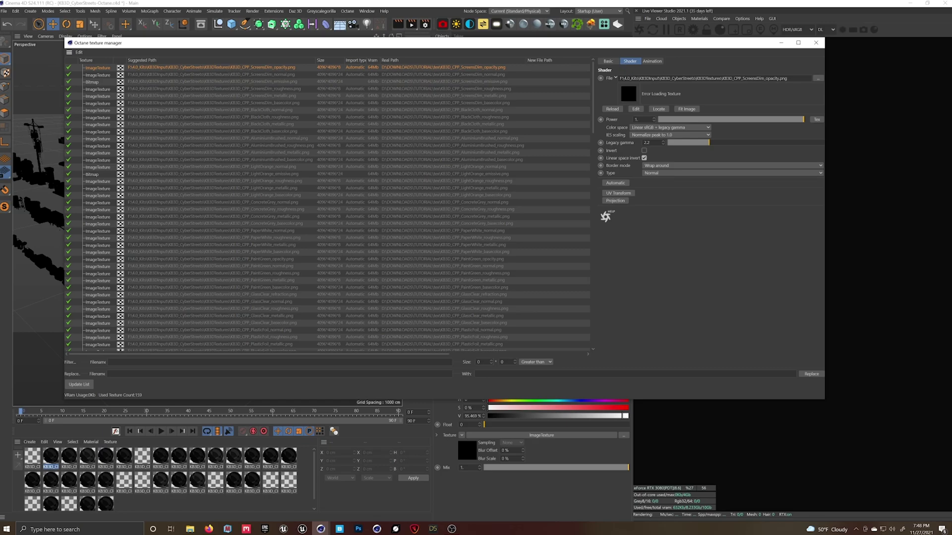
left_click_drag(619, 79, 722, 78)
key("ctrl+c")
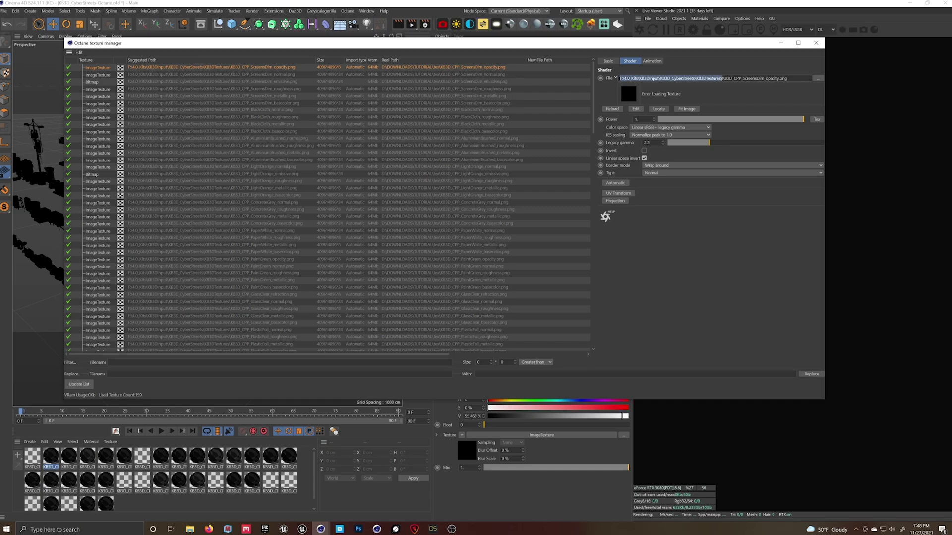
left_click(111, 373)
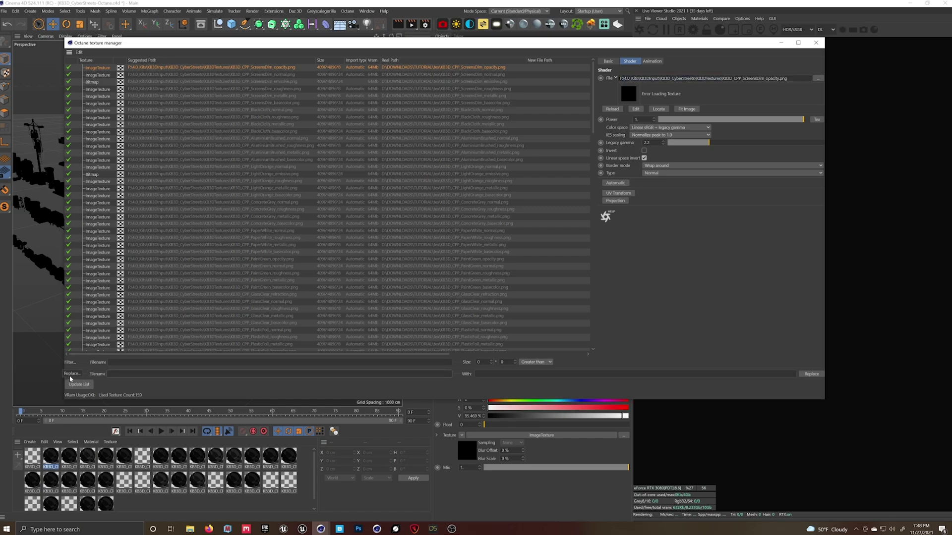
key("ctrl+v")
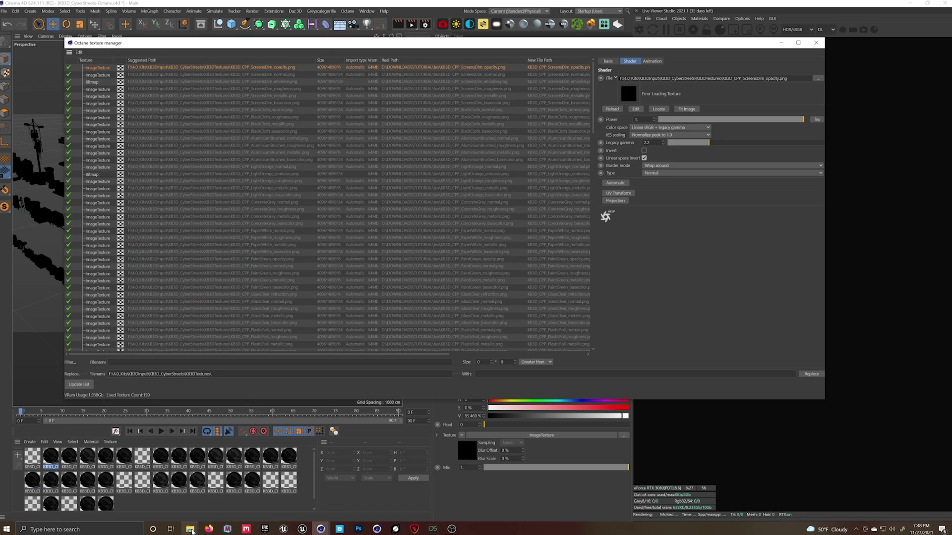
Copy the address of the extracted tex folder and enter D:\DOWNLOADS\TUTORIAL\tex\ as the replacement path in the Octane Texture Manager.
left_click(191, 530)
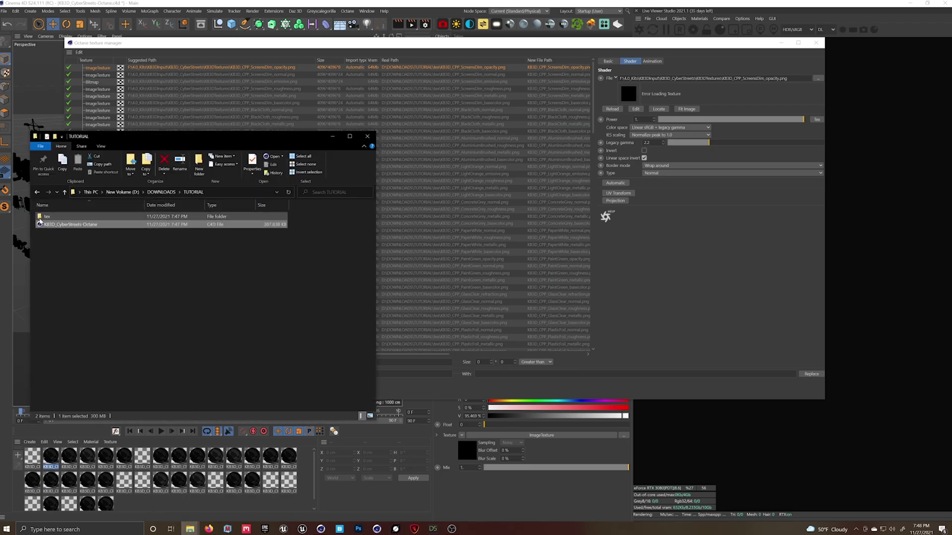
double_click(46, 216)
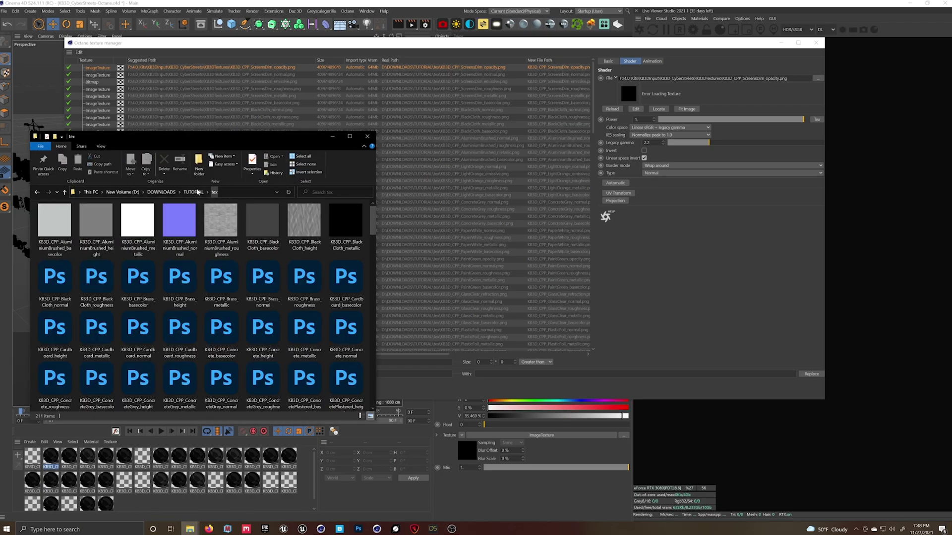
right_click(214, 193)
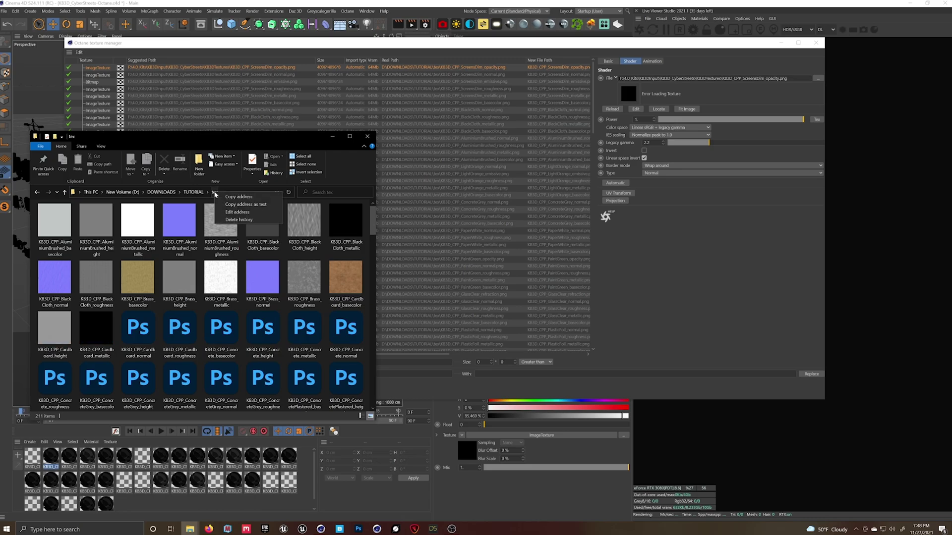
left_click(232, 197)
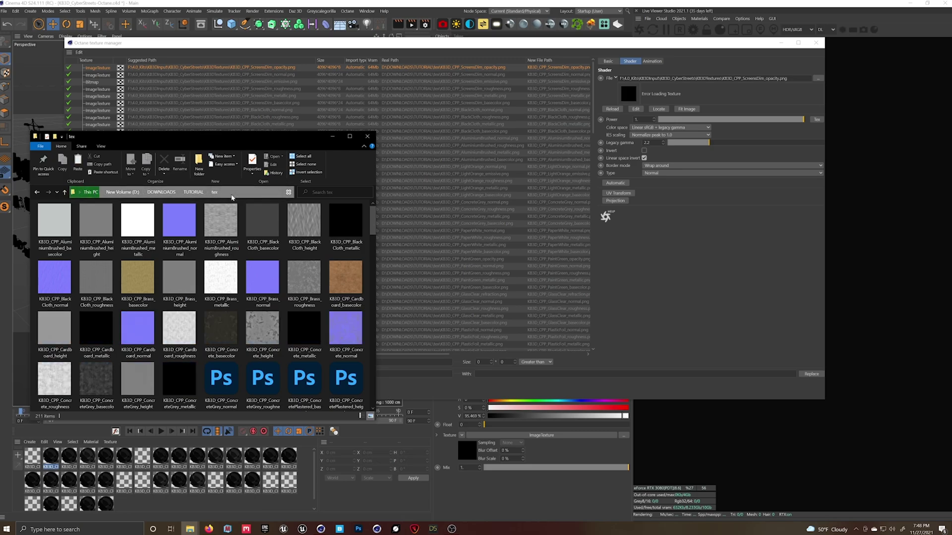
left_click(675, 372)
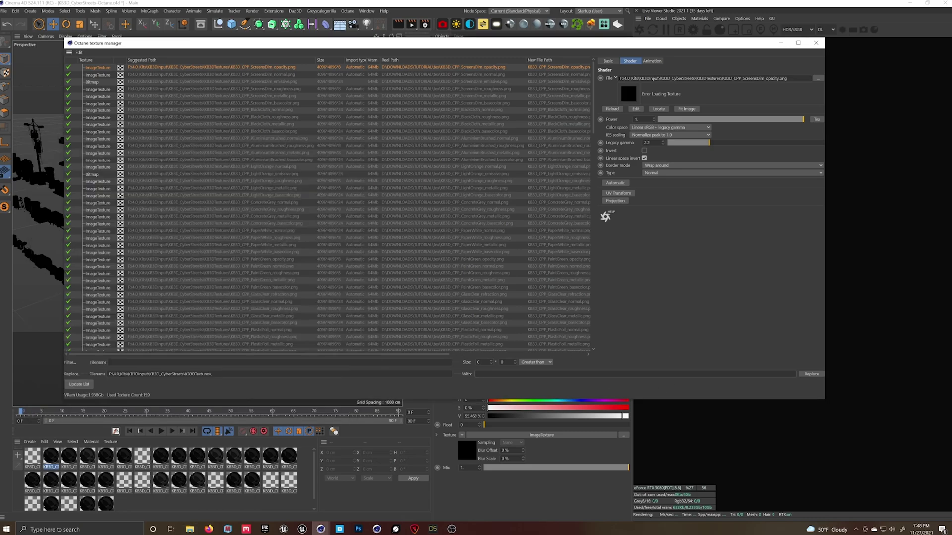
type("D:\\DOWNLOADS\\TUTORIAL\\tex")
key("BackSpace")
key("BackSpace")
Select all listed textures in the Octane Texture Manager, replace their old folder path with D:\DOWNLOADS\TUTORIAL\tex\, and close the manager.
scroll(372, 206, "down", 15)
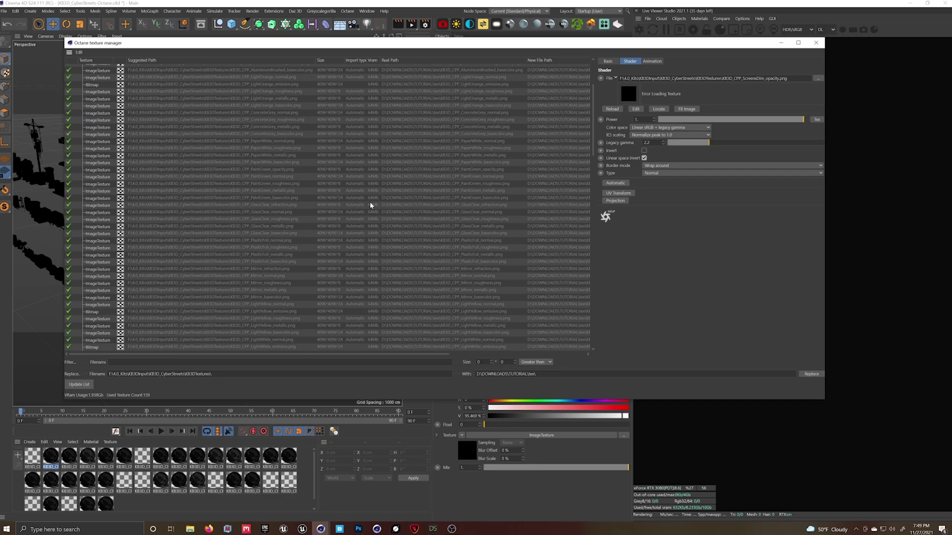
left_click(247, 347, "shift")
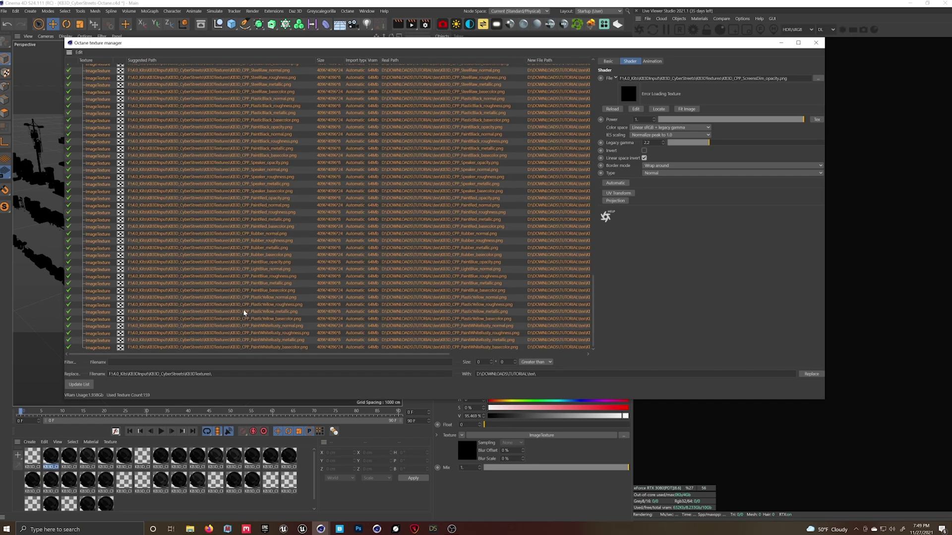
left_click(810, 374)
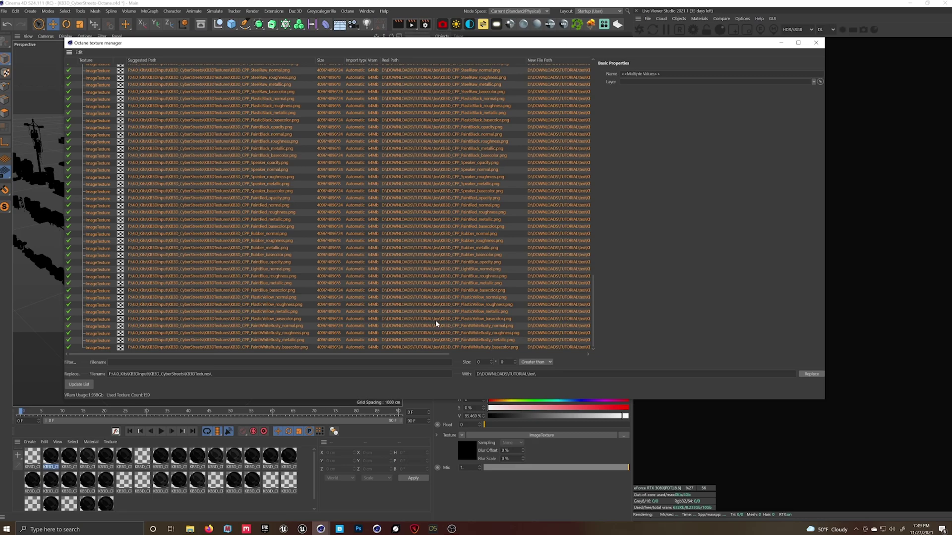
left_click(817, 45)
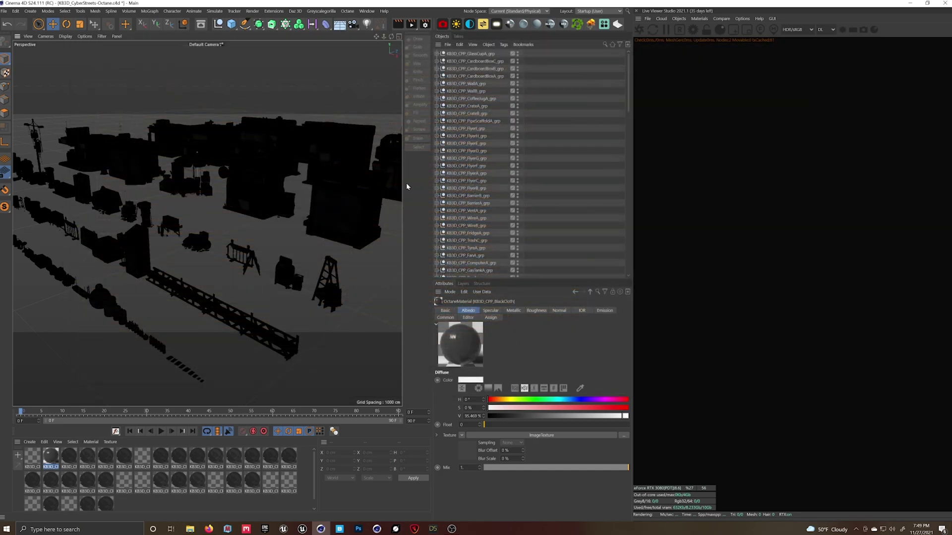
Find the coffee kiosk's parent group in the object list and copy it with its materials into a new empty project.
left_click(246, 190)
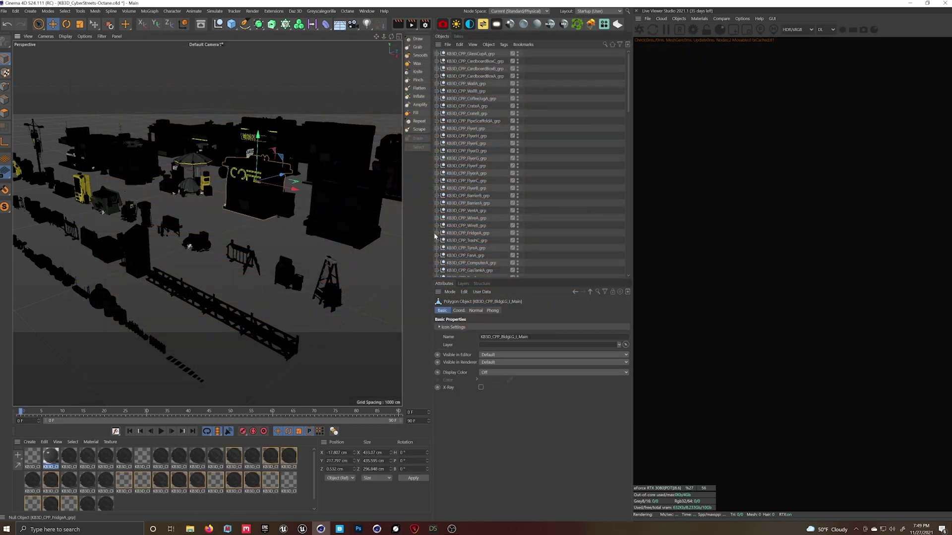
scroll(464, 232, "down", 15)
scroll(465, 243, "down", 3)
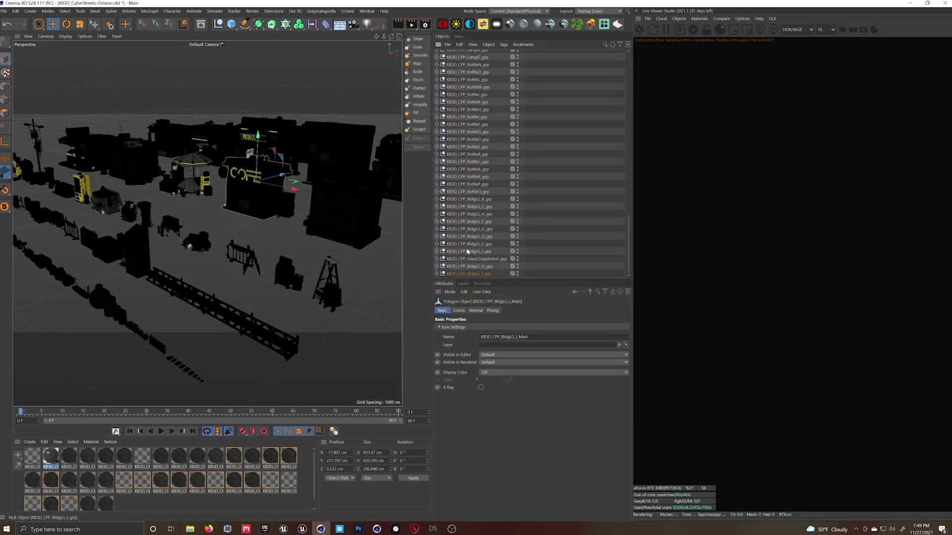
left_click(468, 274)
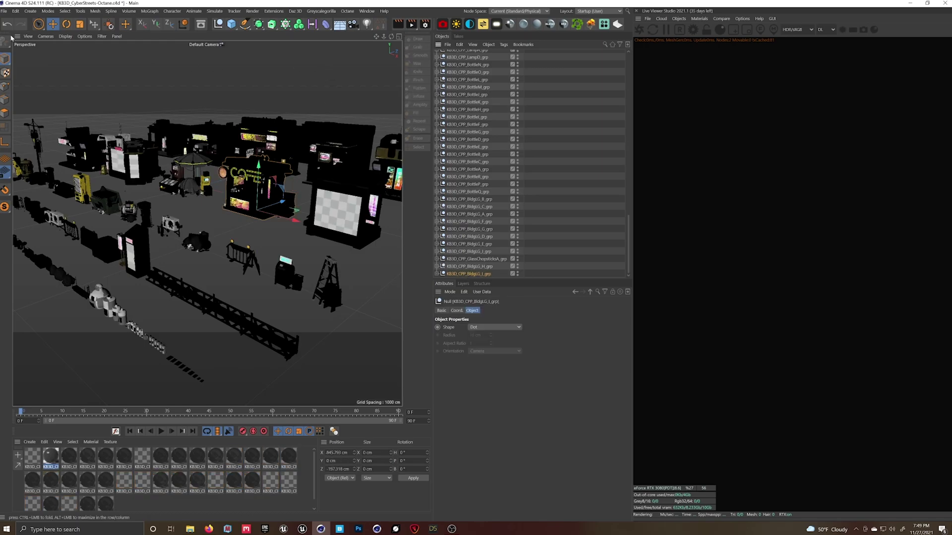
left_click(4, 11)
left_click(19, 23)
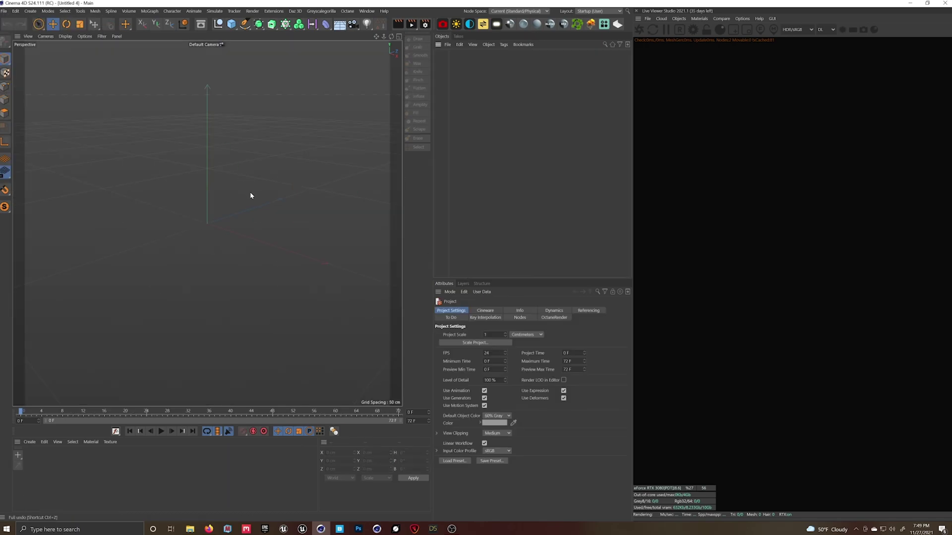
key("ctrl+v")
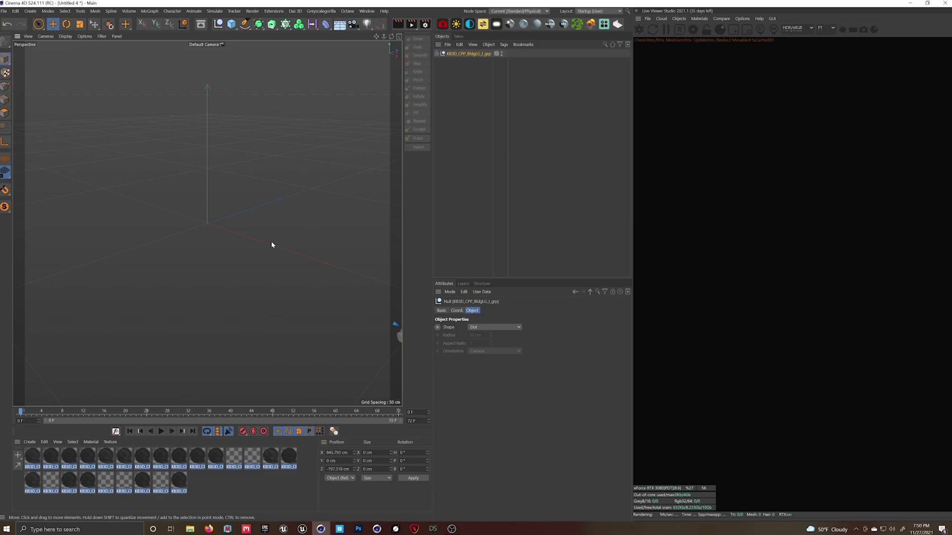
Check the KB3D_CPP_WoodLacquered material's albedo texture, frame the whole coffee kiosk, and start its render in the Octane Live Viewer.
left_click(197, 457)
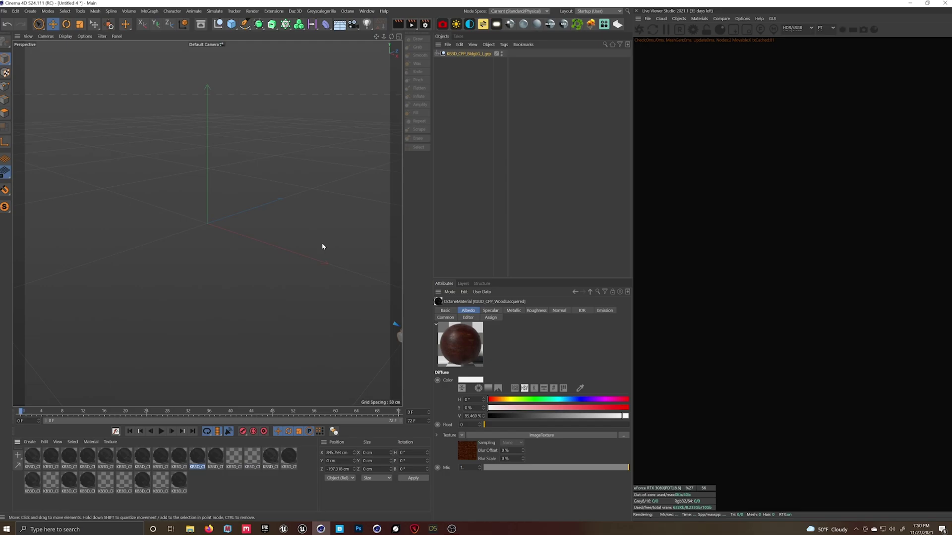
middle_click_drag(184, 215, 167, 158, "alt")
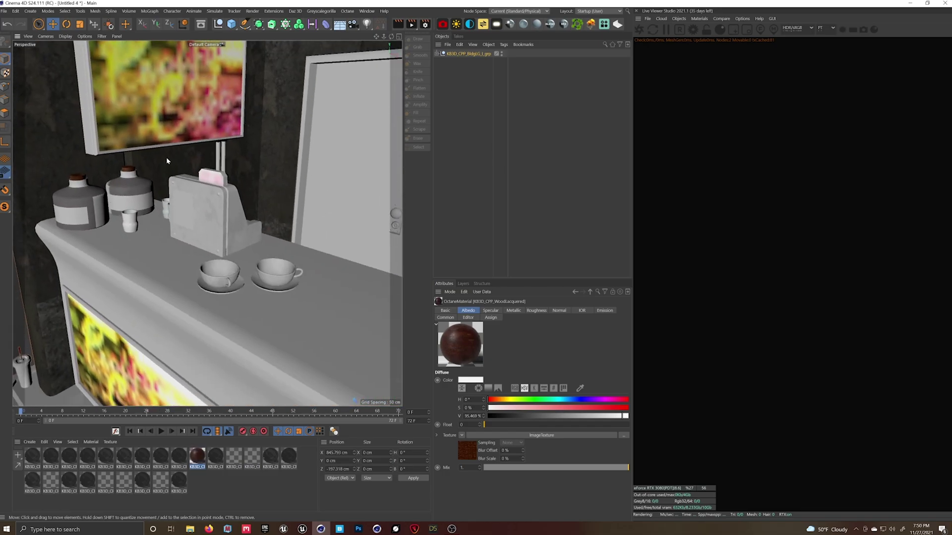
scroll(154, 404, "down", 2)
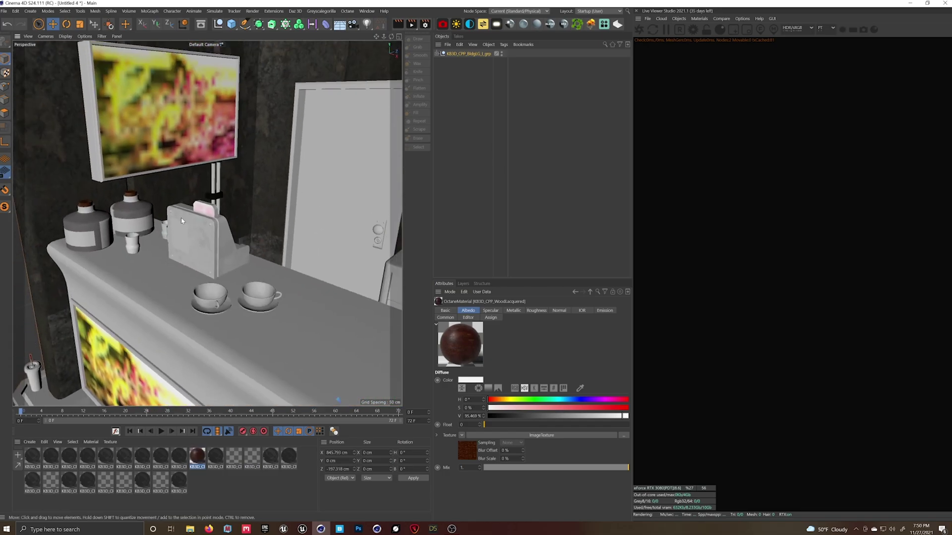
scroll(173, 347, "down", 8)
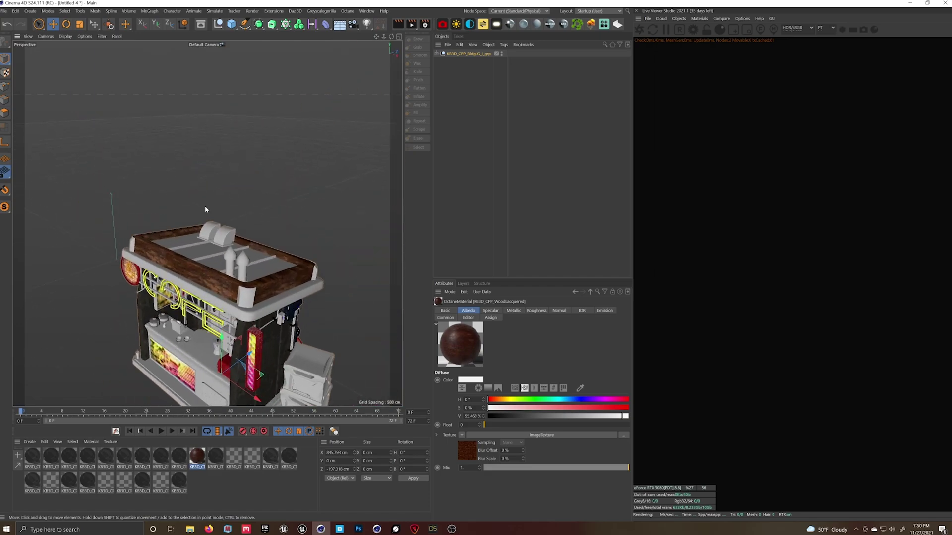
left_click_drag(207, 180, 262, 120, "alt")
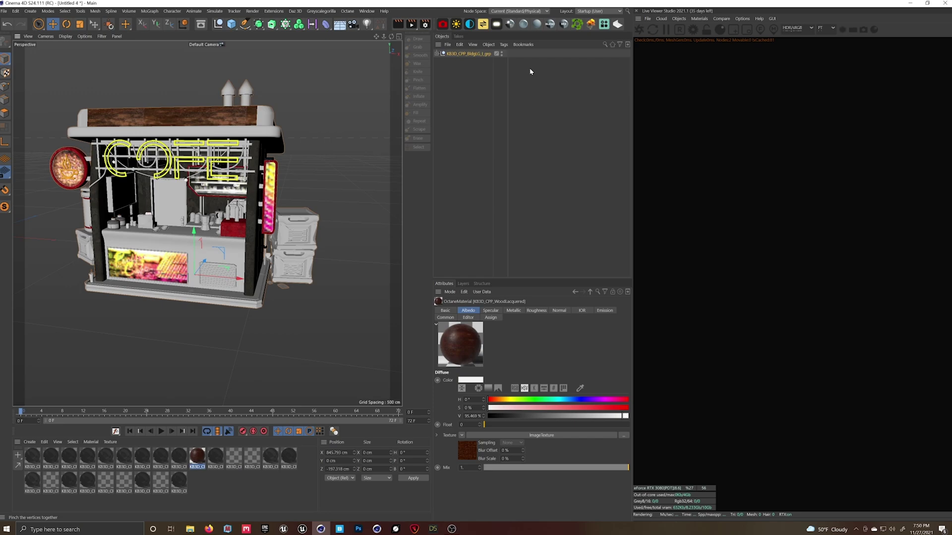
left_click(640, 31)
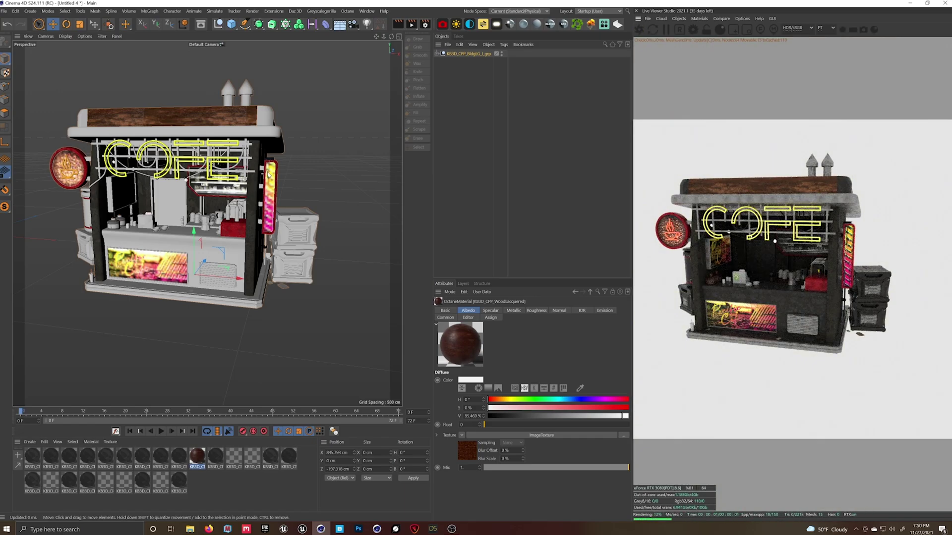
Add an Octane Daylight and a Floor object to the kiosk scene, viewed from its front corner.
middle_click_drag(226, 160, 300, 170, "alt")
left_click_drag(232, 173, 156, 144, "alt")
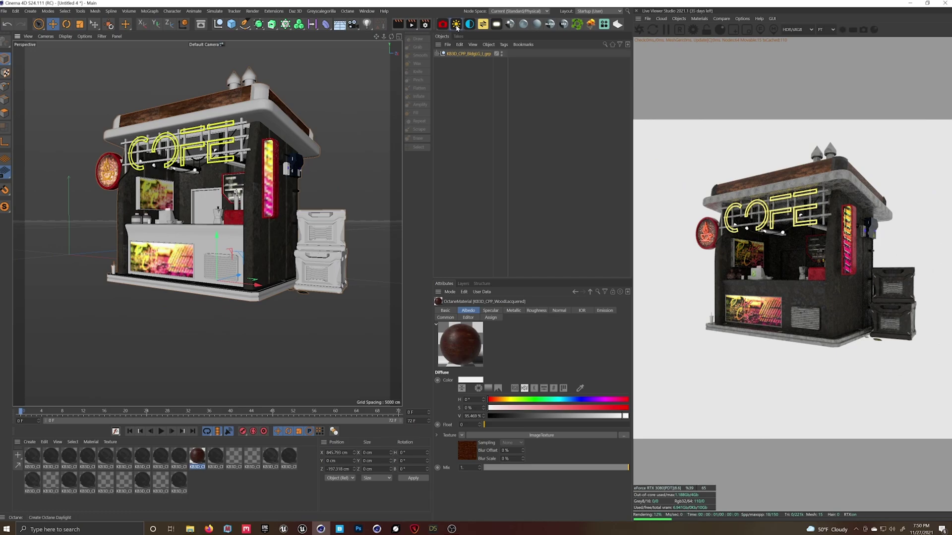
left_click(454, 24)
left_click(339, 24)
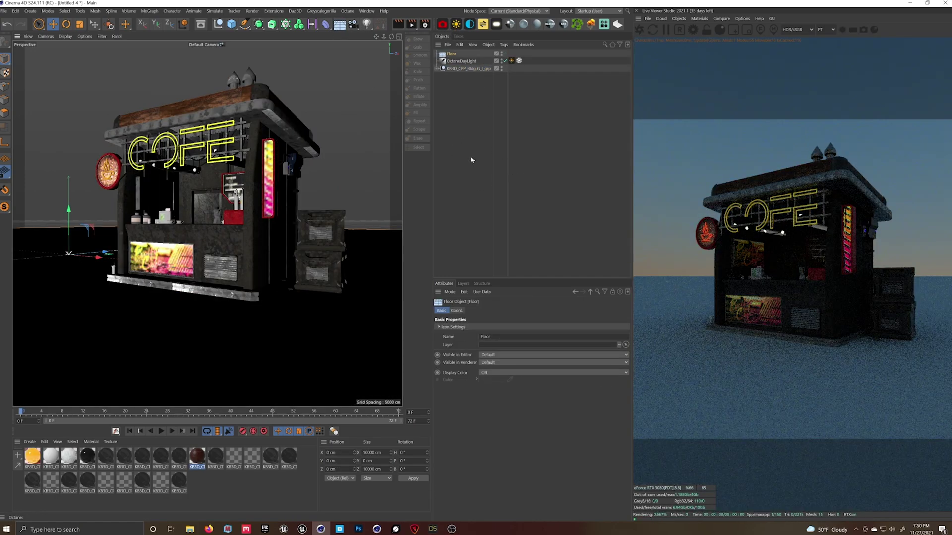
Add an Octane HDRI environment and delete the OctaneDayLight object so the sky replaces the daylight.
left_click(470, 23)
left_click(454, 68)
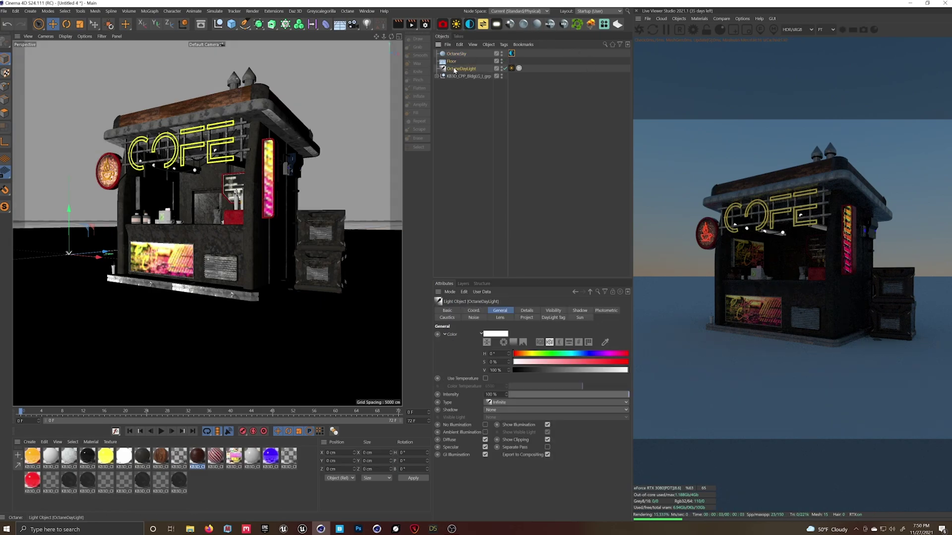
key("Delete")
Examine the kiosk's glowing COFE sign, screens and side signs from close up and afar in the Live Viewer render.
left_click_drag(261, 162, 201, 135, "alt")
scroll(146, 181, "up", 5)
middle_click_drag(200, 135, 236, 165, "alt")
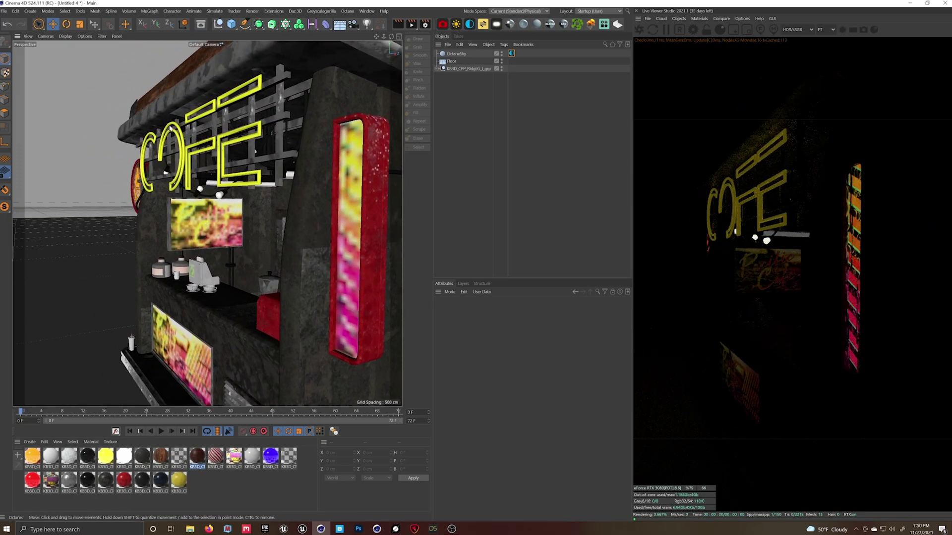
left_click_drag(172, 126, 238, 151, "alt")
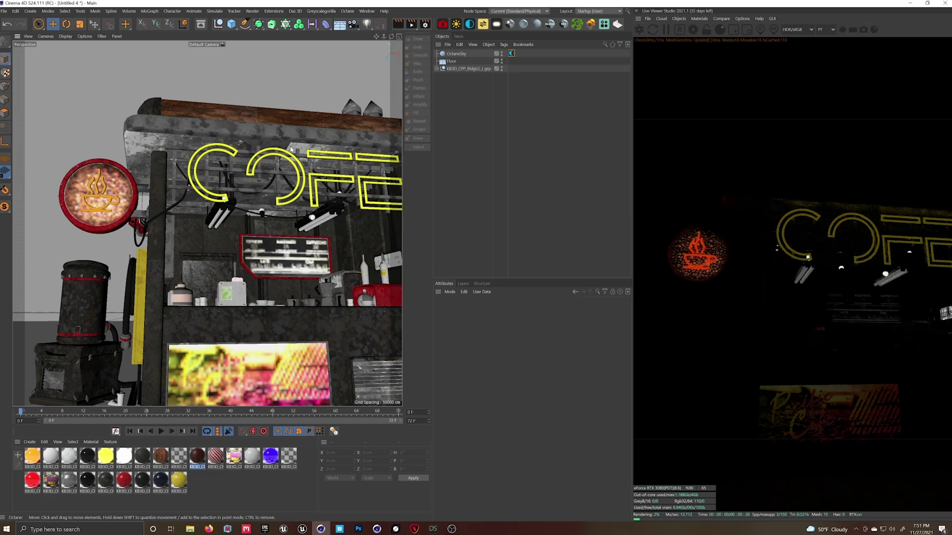
middle_click_drag(275, 158, 173, 146, "alt")
left_click_drag(175, 147, 187, 204, "alt")
right_click_drag(188, 178, 187, 225, "alt")
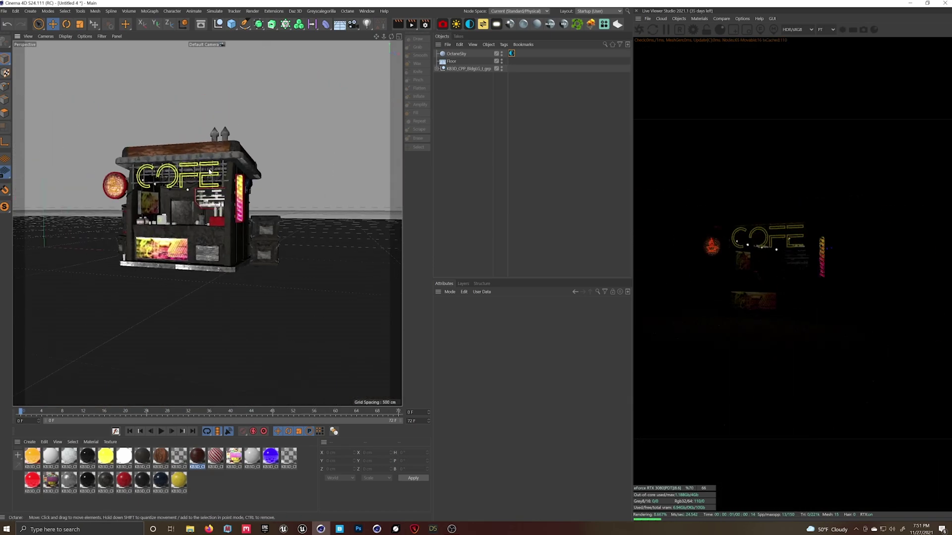
scroll(197, 179, "up", 4)
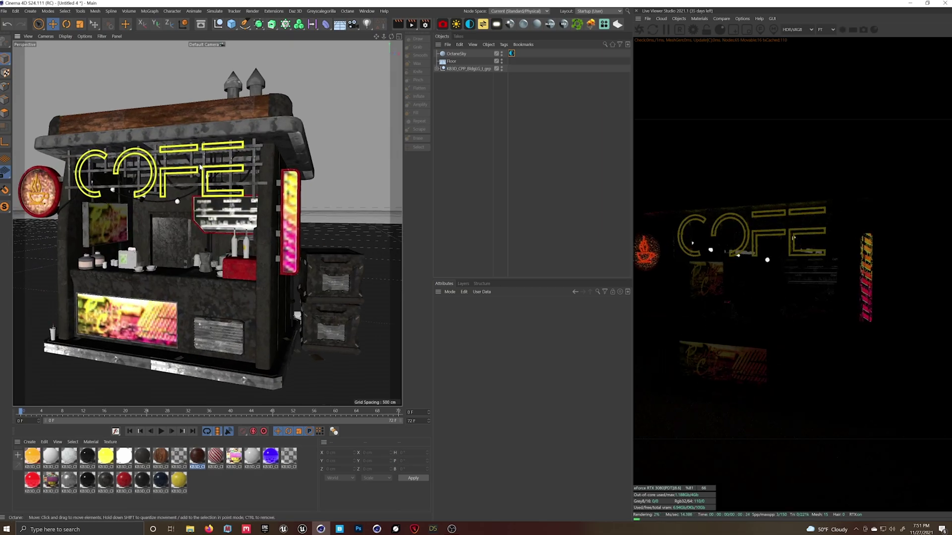
left_click_drag(197, 164, 180, 152, "alt")
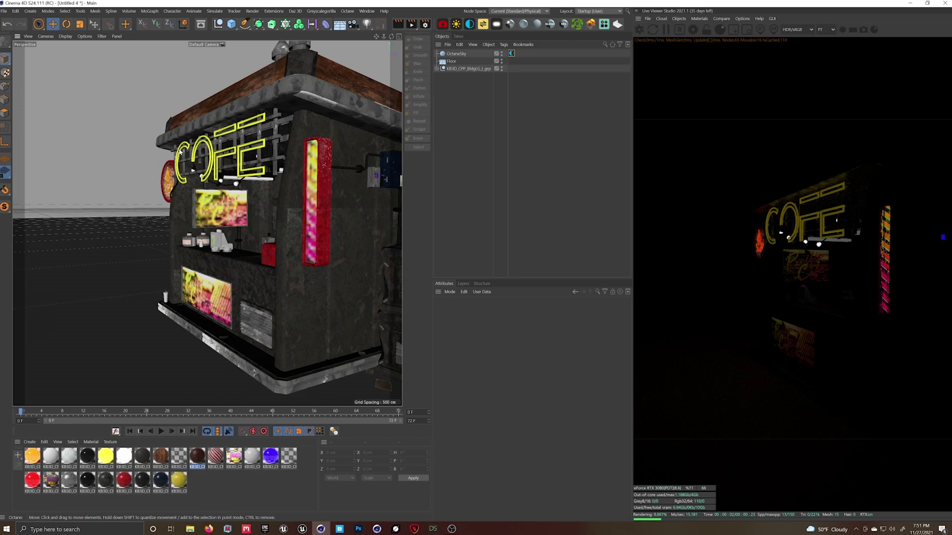
left_click_drag(238, 150, 265, 200, "alt")
middle_click_drag(266, 200, 204, 210, "alt")
scroll(202, 212, "down", 5)
left_click_drag(202, 213, 223, 170, "alt")
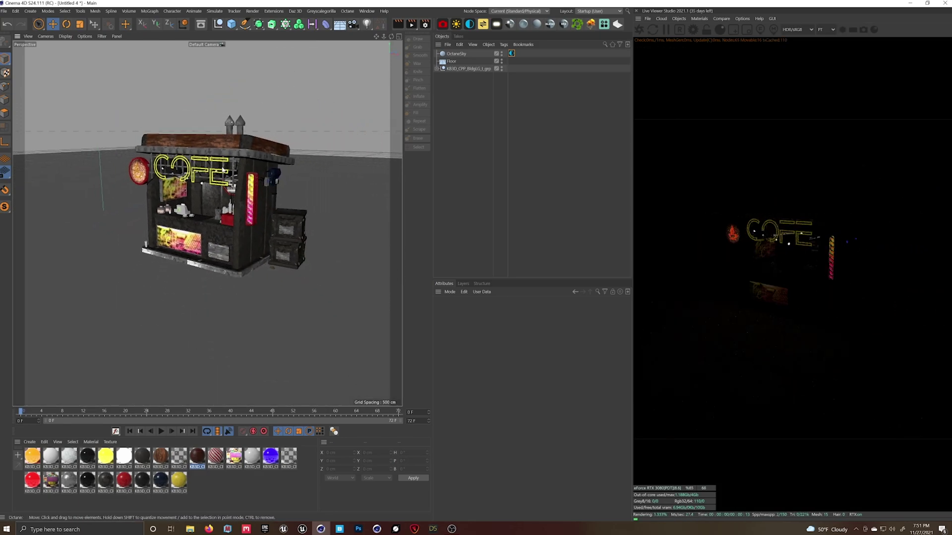